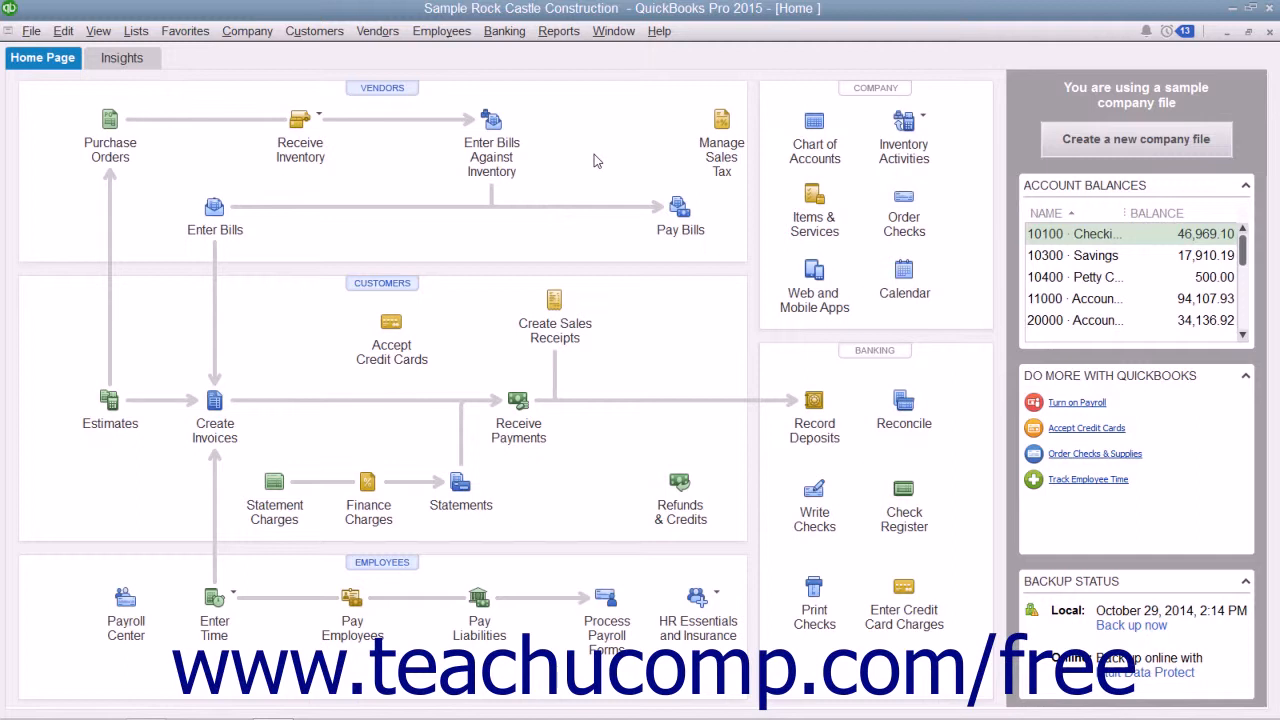
Step: Open a new sales receipt using the Custom Sales Receipt template
{"action": "left_click", "coordinate": [330, 36]}
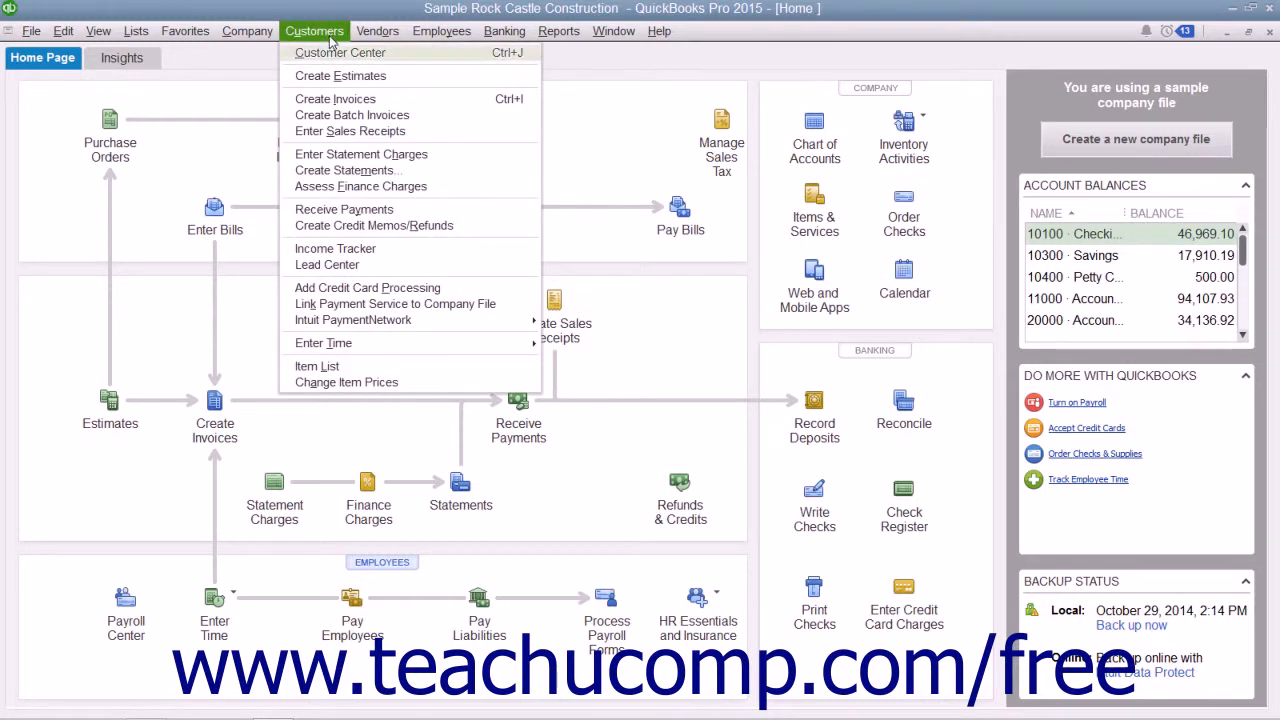
{"action": "left_click", "coordinate": [352, 130]}
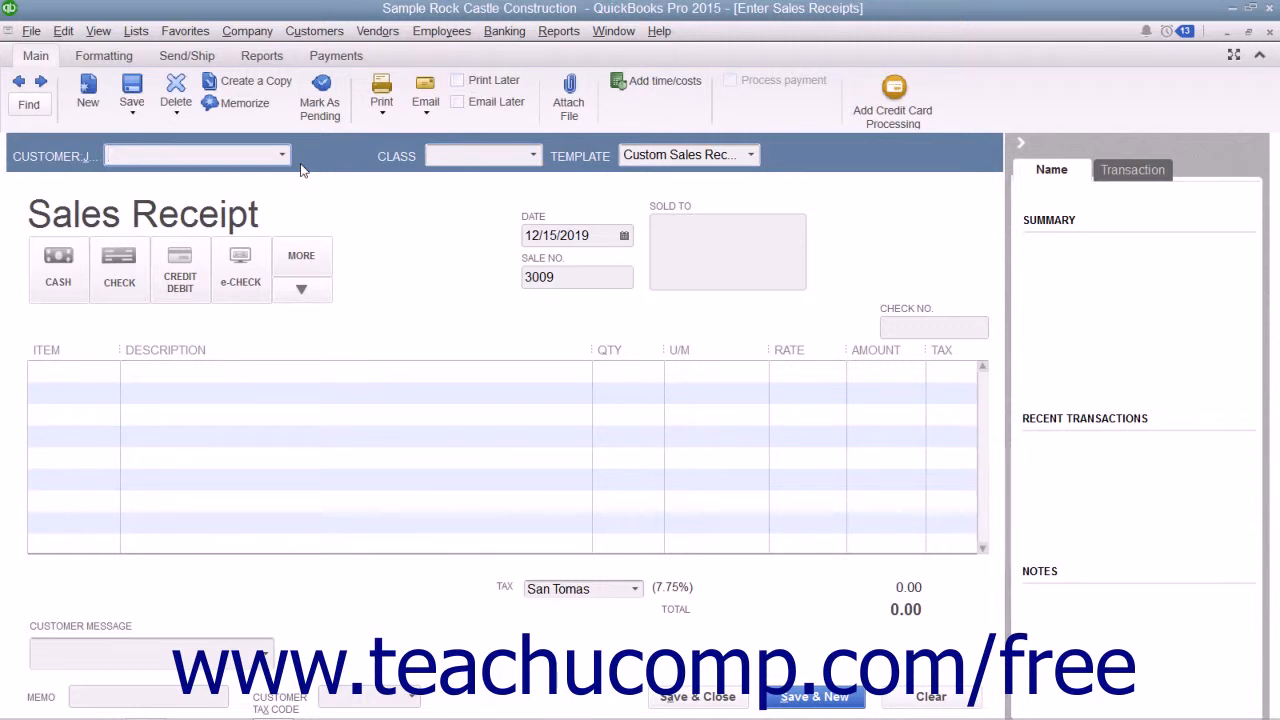
{"action": "left_click", "coordinate": [751, 156]}
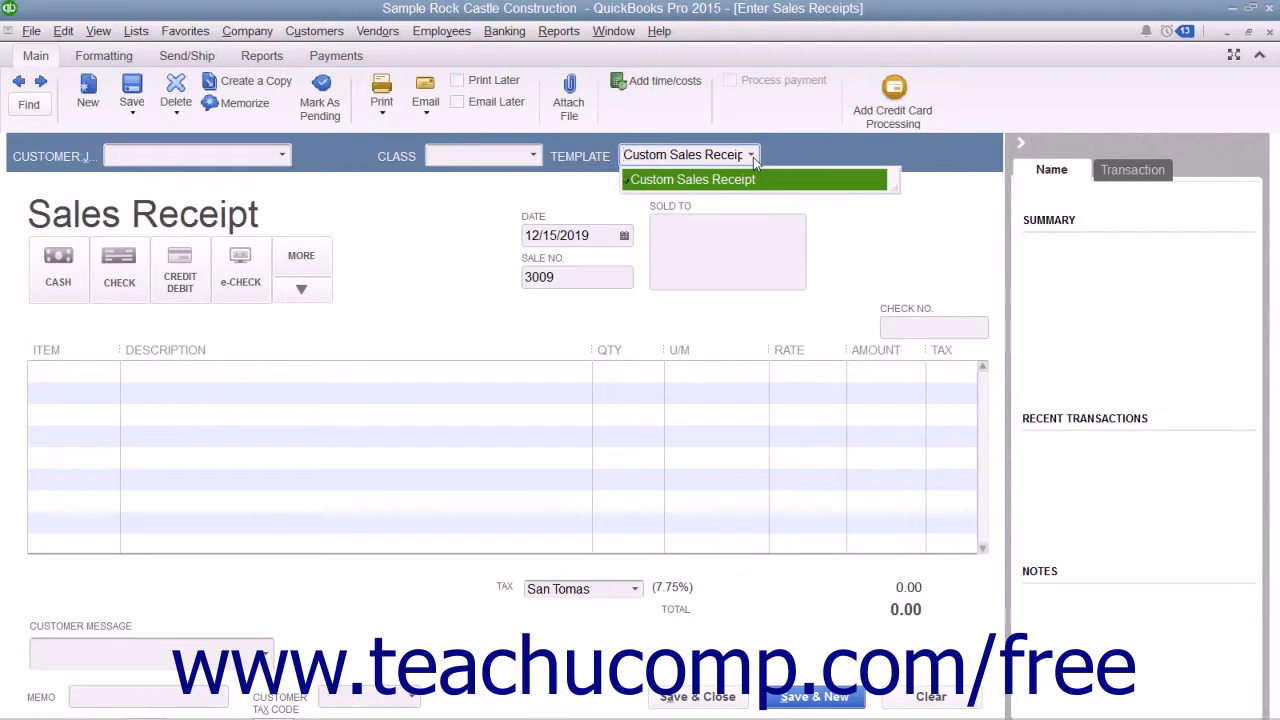
{"action": "left_click", "coordinate": [752, 179]}
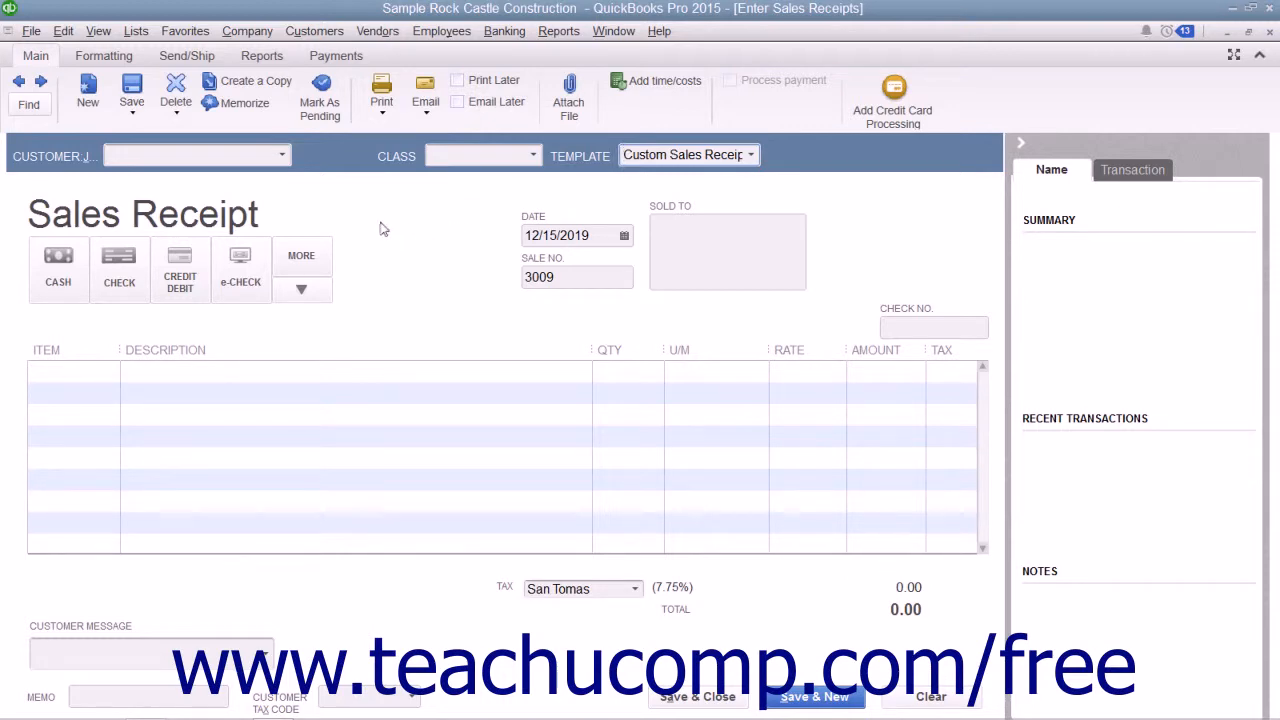
Step: Choose the customer for the receipt and review its customer tax code and sales tax item options
{"action": "left_click", "coordinate": [282, 155]}
{"action": "scroll", "coordinate": [283, 308], "scroll_direction": "down", "scroll_amount": 4}
{"action": "scroll", "coordinate": [282, 308], "scroll_direction": "down", "scroll_amount": 3}
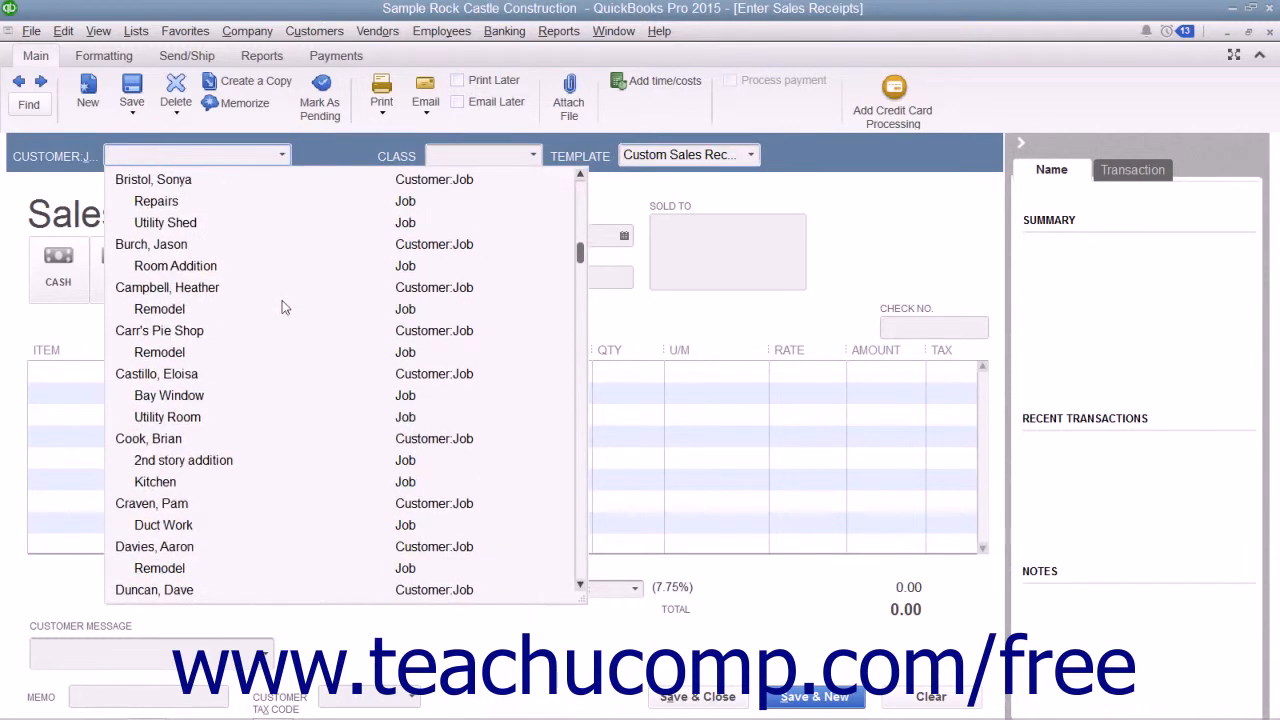
{"action": "left_click", "coordinate": [175, 437]}
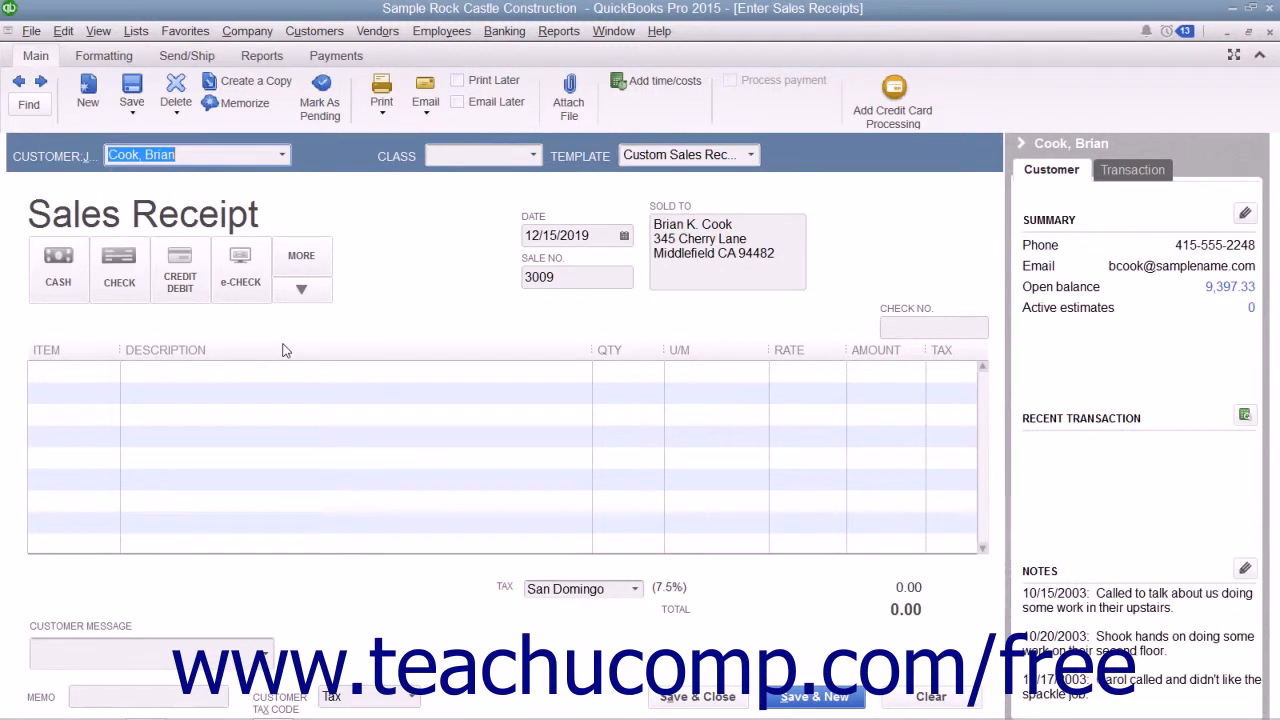
{"action": "left_click", "coordinate": [735, 224]}
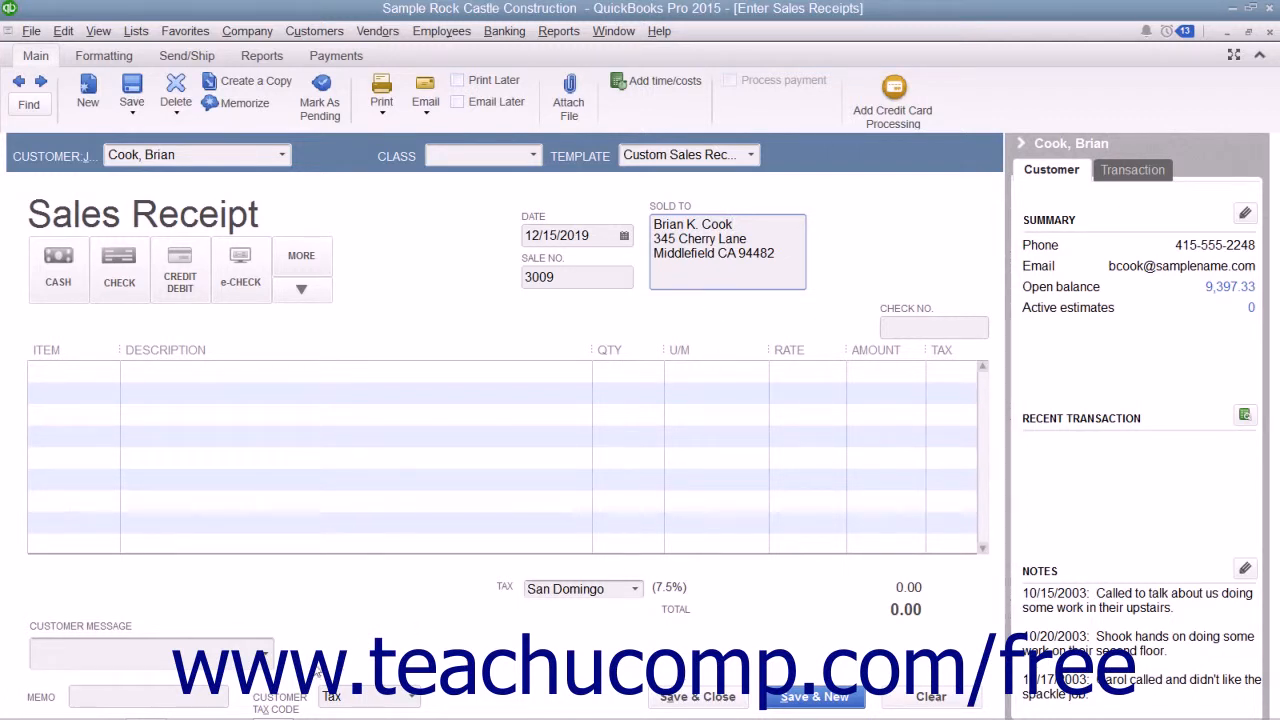
{"action": "left_click", "coordinate": [411, 697]}
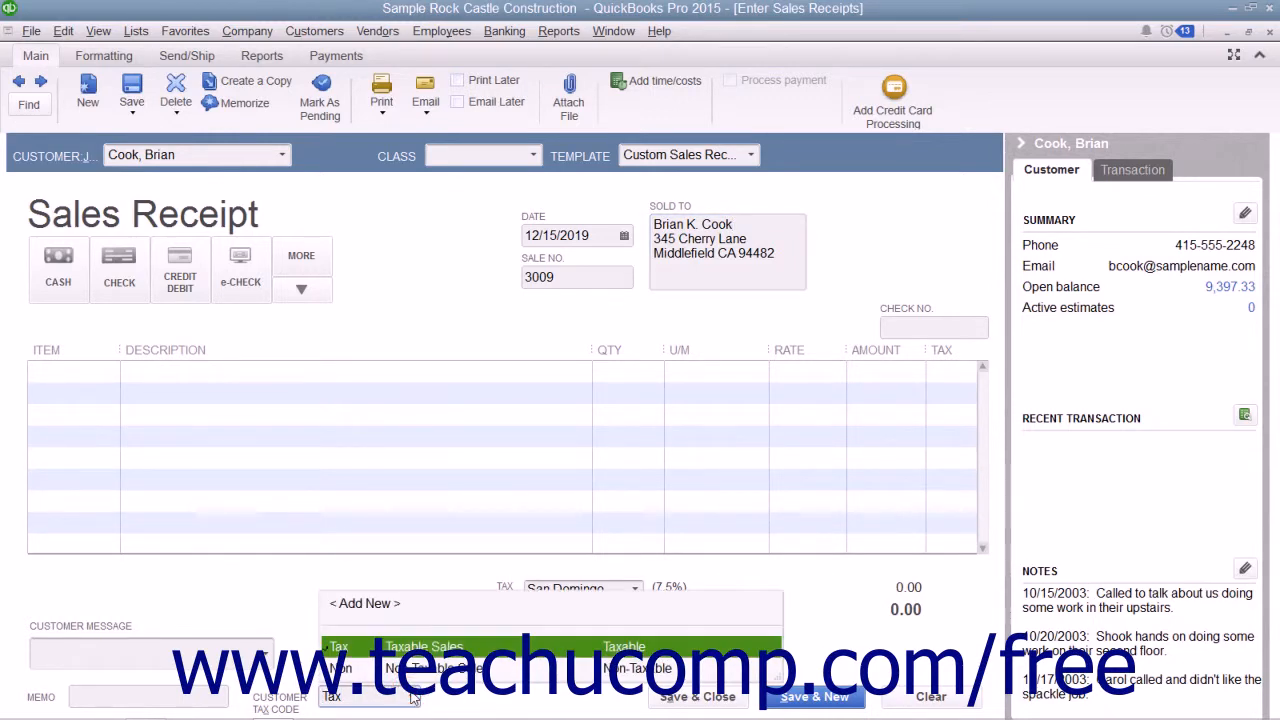
{"action": "left_click", "coordinate": [413, 697]}
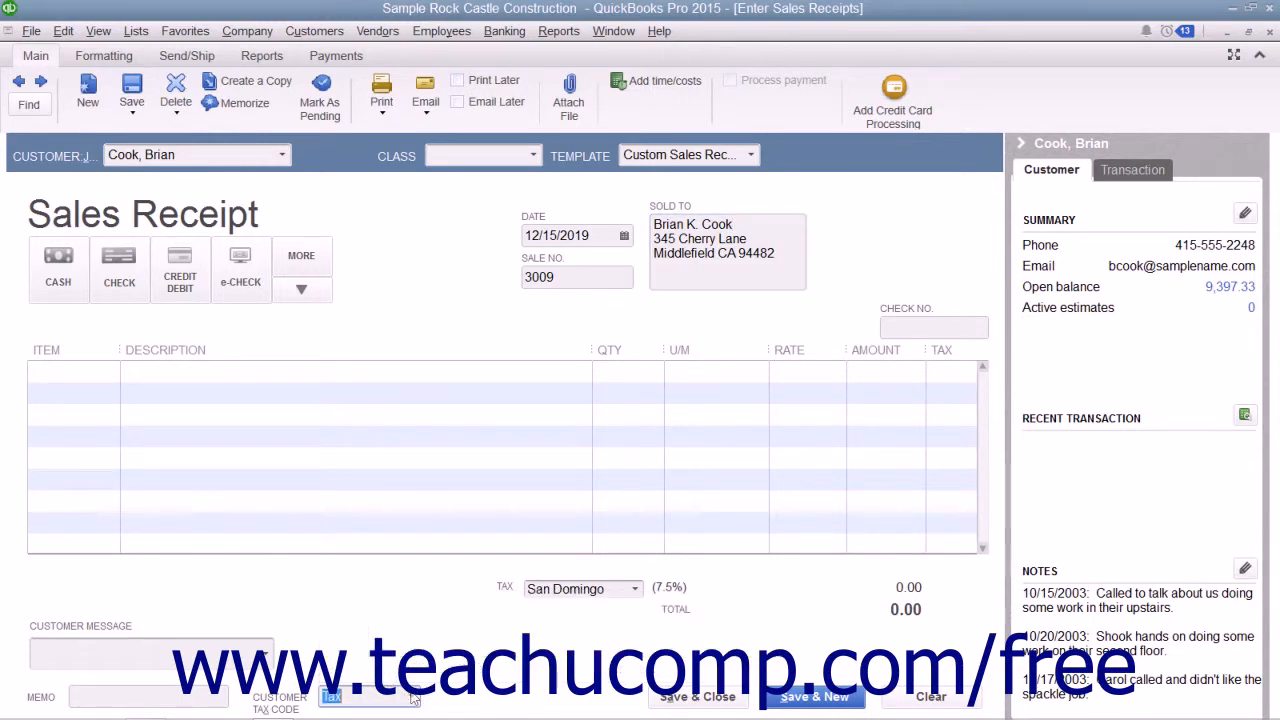
{"action": "left_click", "coordinate": [637, 589]}
{"action": "left_click", "coordinate": [637, 589]}
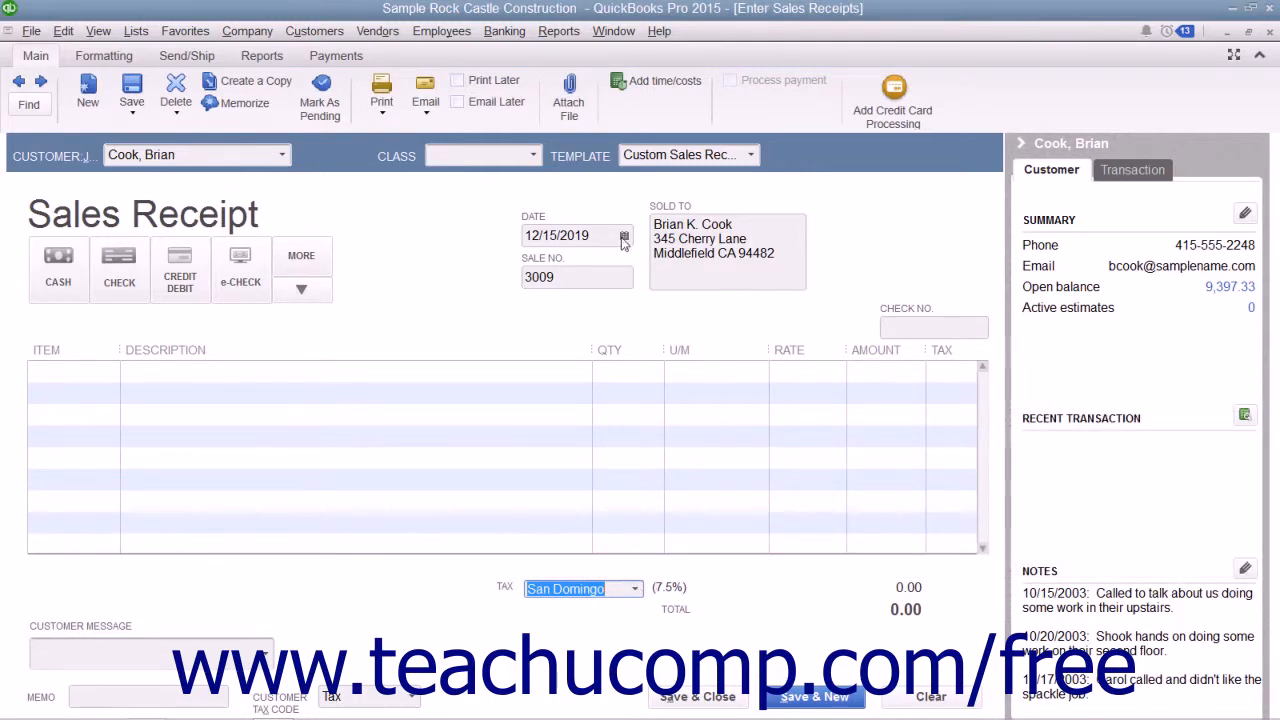
Step: Set the receipt date to 12/16/2019, choose Check as the payment method, and review the other payment methods
{"action": "left_click", "coordinate": [624, 235]}
{"action": "left_click", "coordinate": [562, 350]}
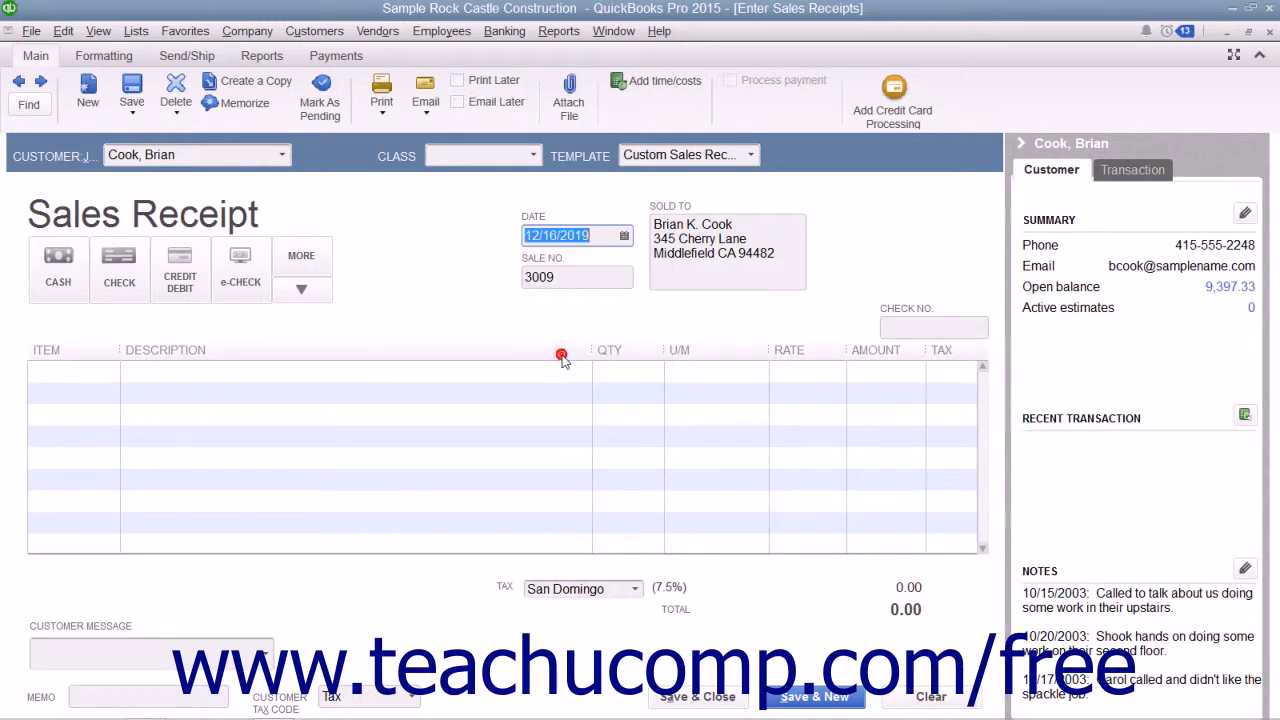
{"action": "left_click", "coordinate": [593, 276]}
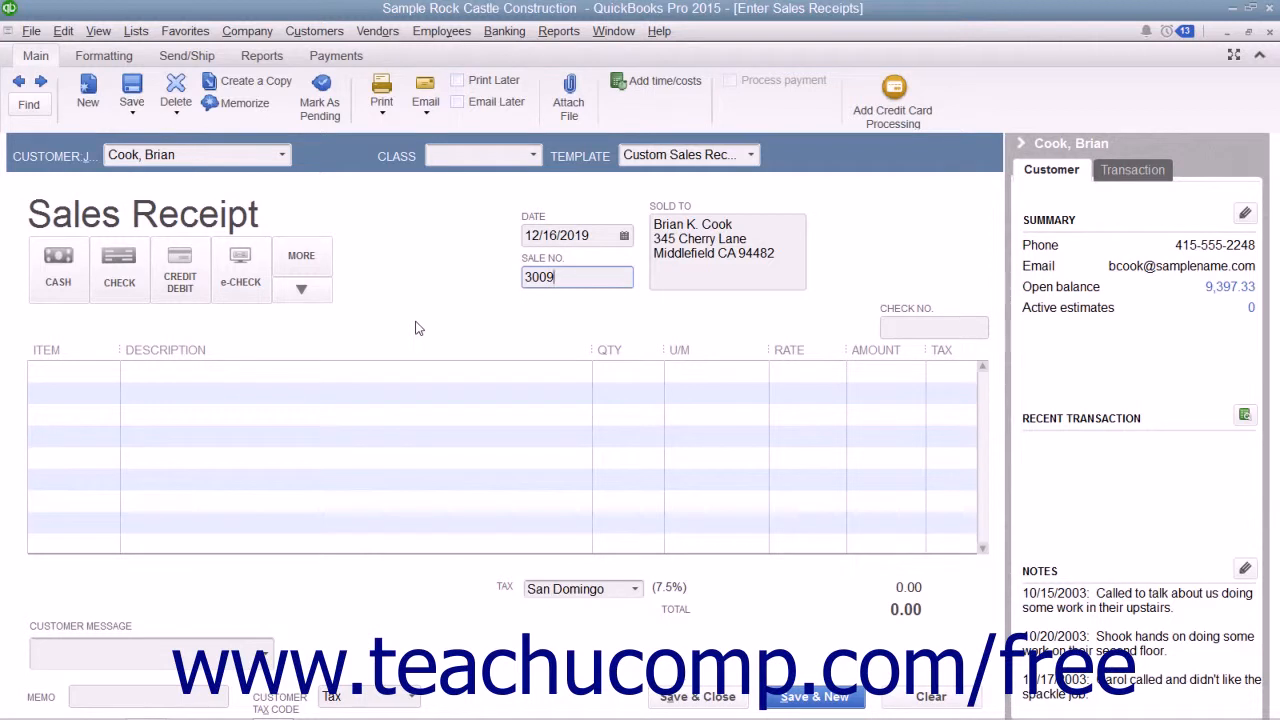
{"action": "left_click", "coordinate": [117, 287]}
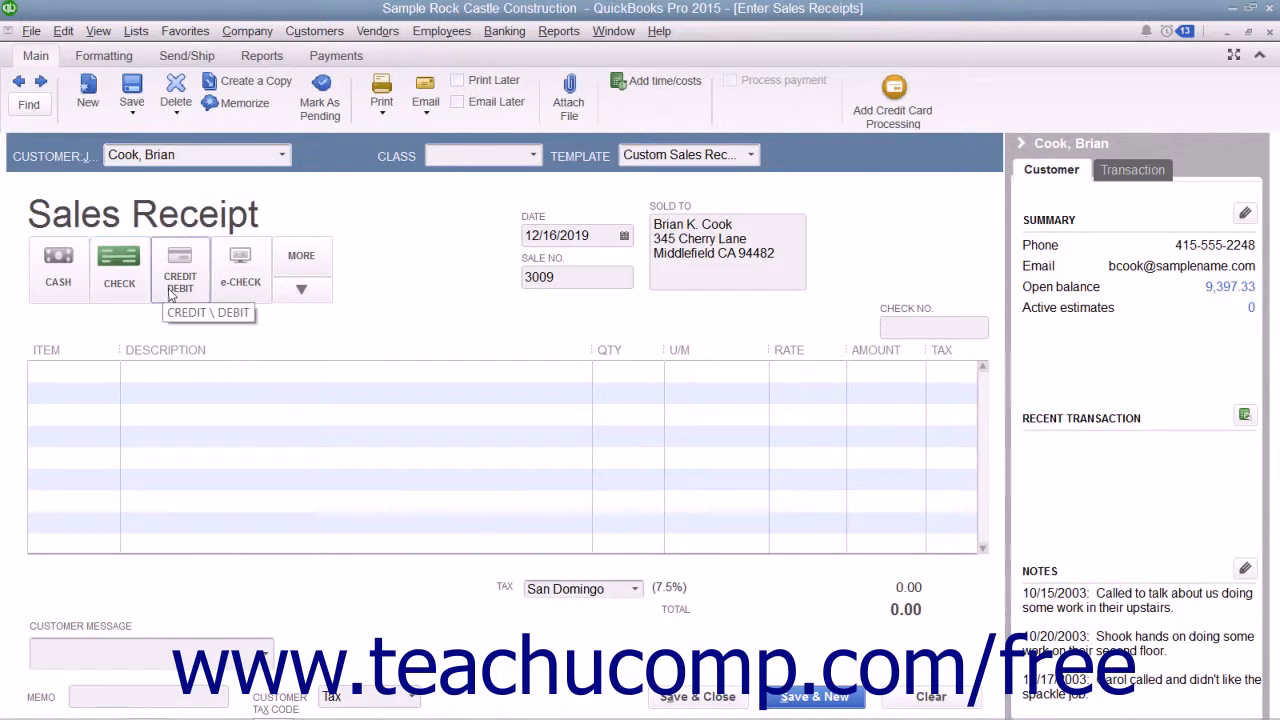
{"action": "left_click", "coordinate": [302, 289]}
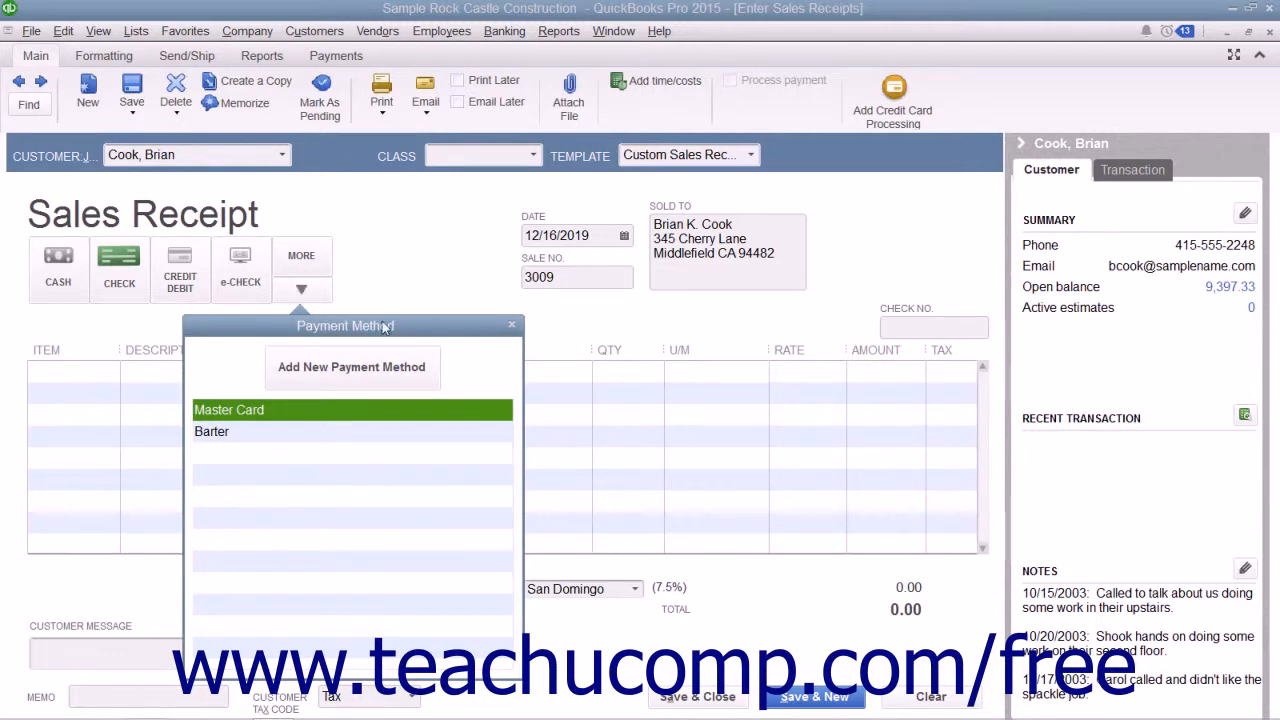
{"action": "left_click", "coordinate": [511, 326]}
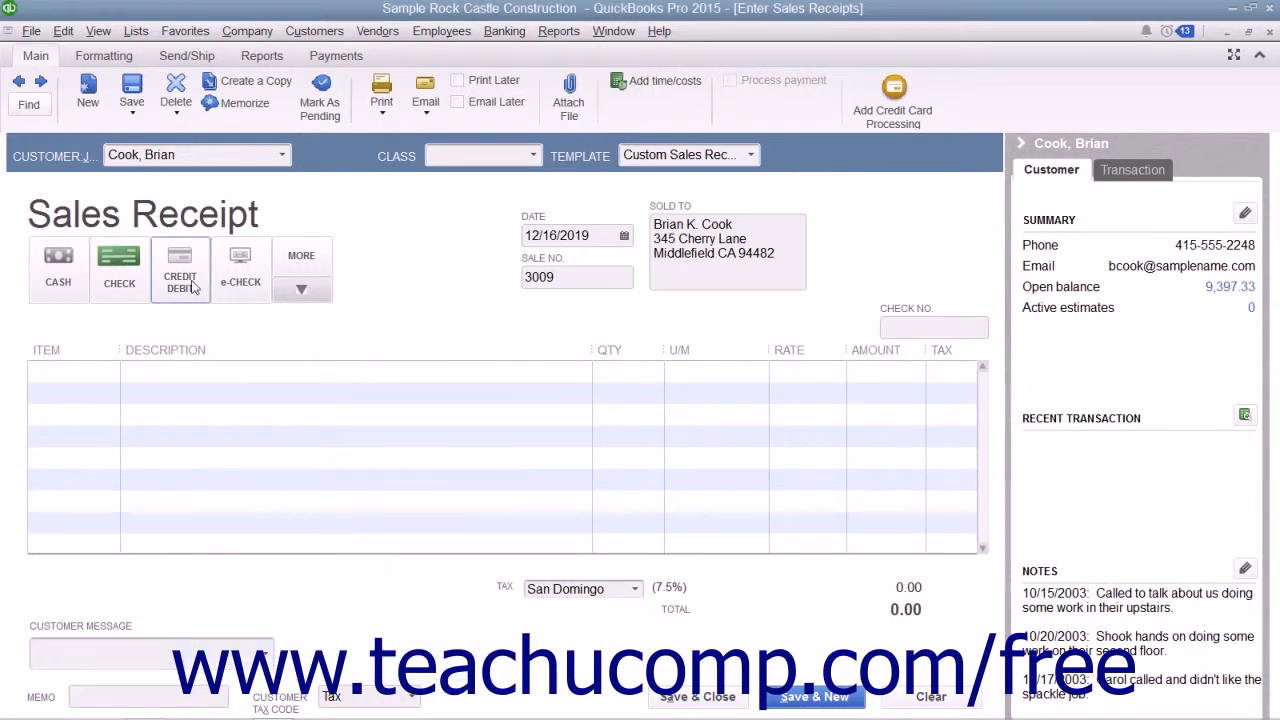
{"action": "left_click", "coordinate": [195, 287]}
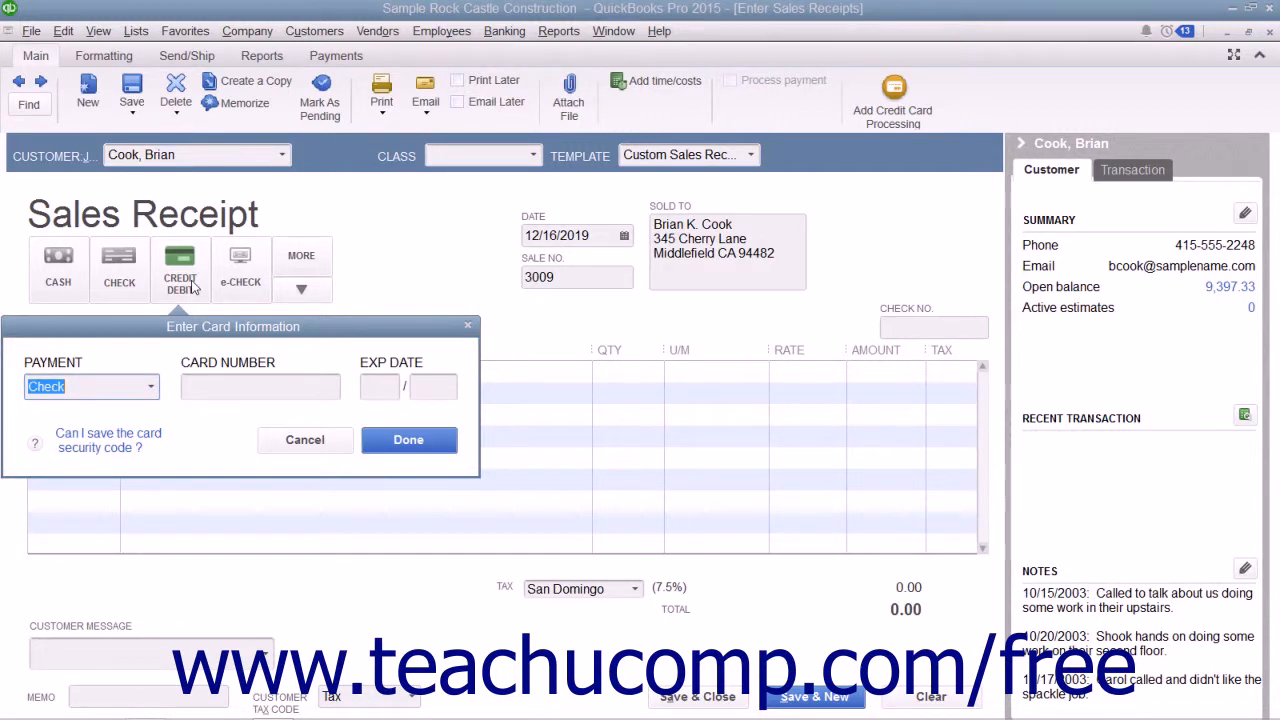
{"action": "left_click", "coordinate": [152, 389]}
{"action": "left_click", "coordinate": [78, 498]}
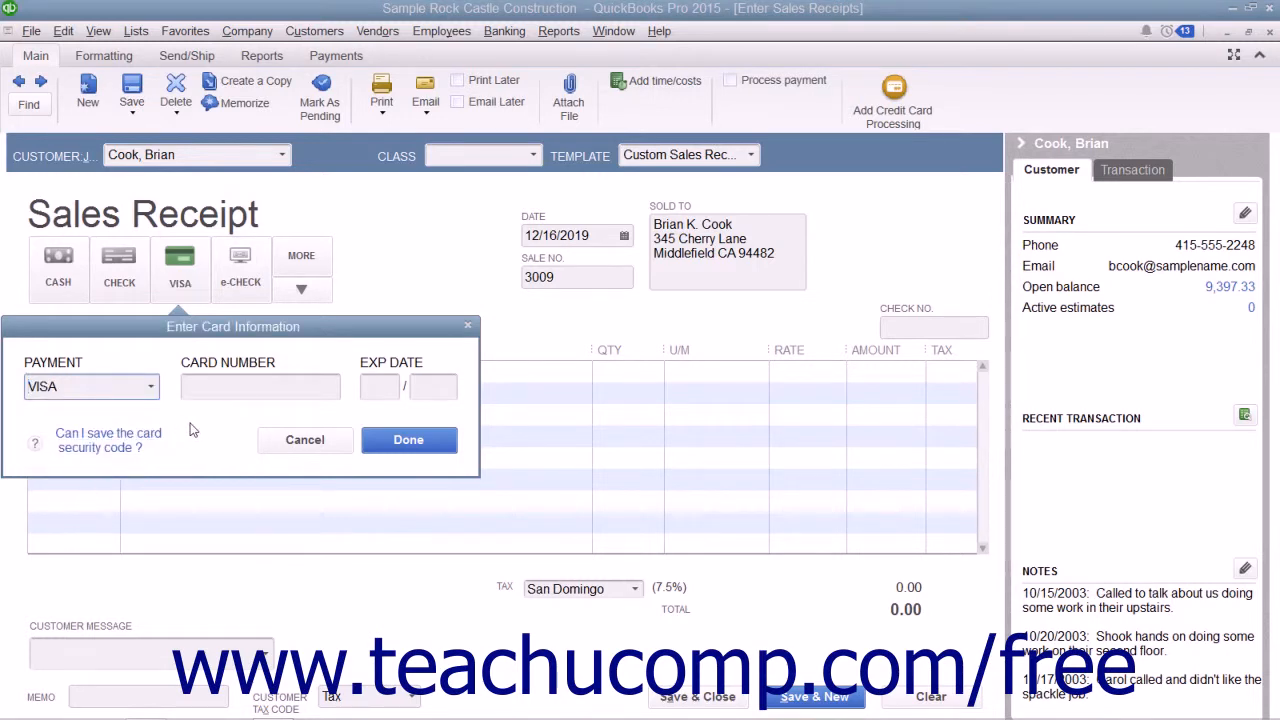
{"action": "left_click", "coordinate": [221, 386]}
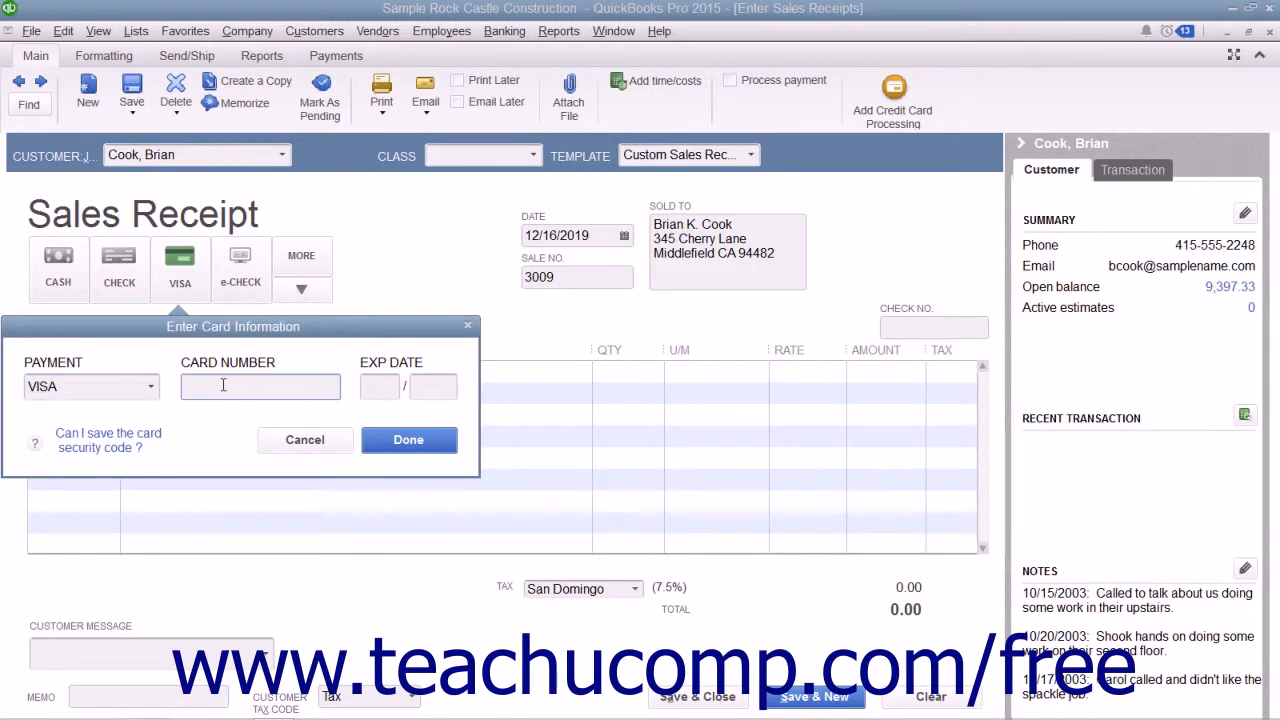
{"action": "left_click", "coordinate": [413, 397]}
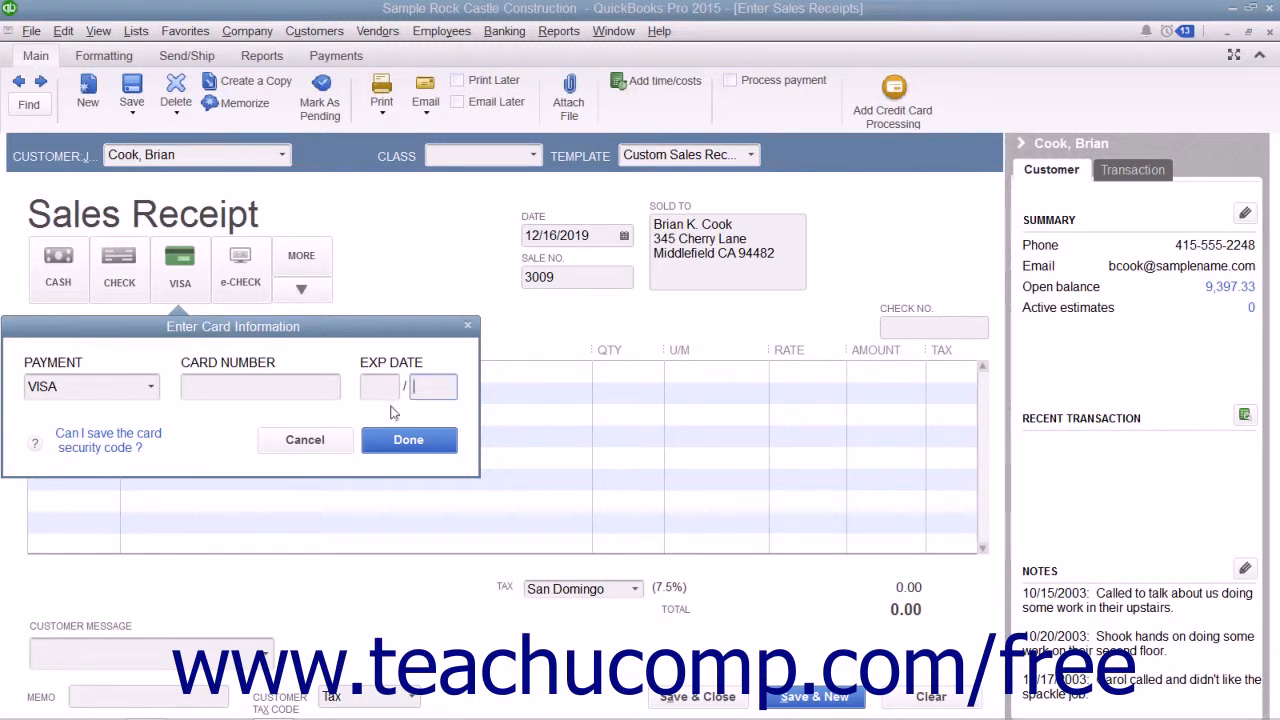
{"action": "left_click", "coordinate": [317, 444]}
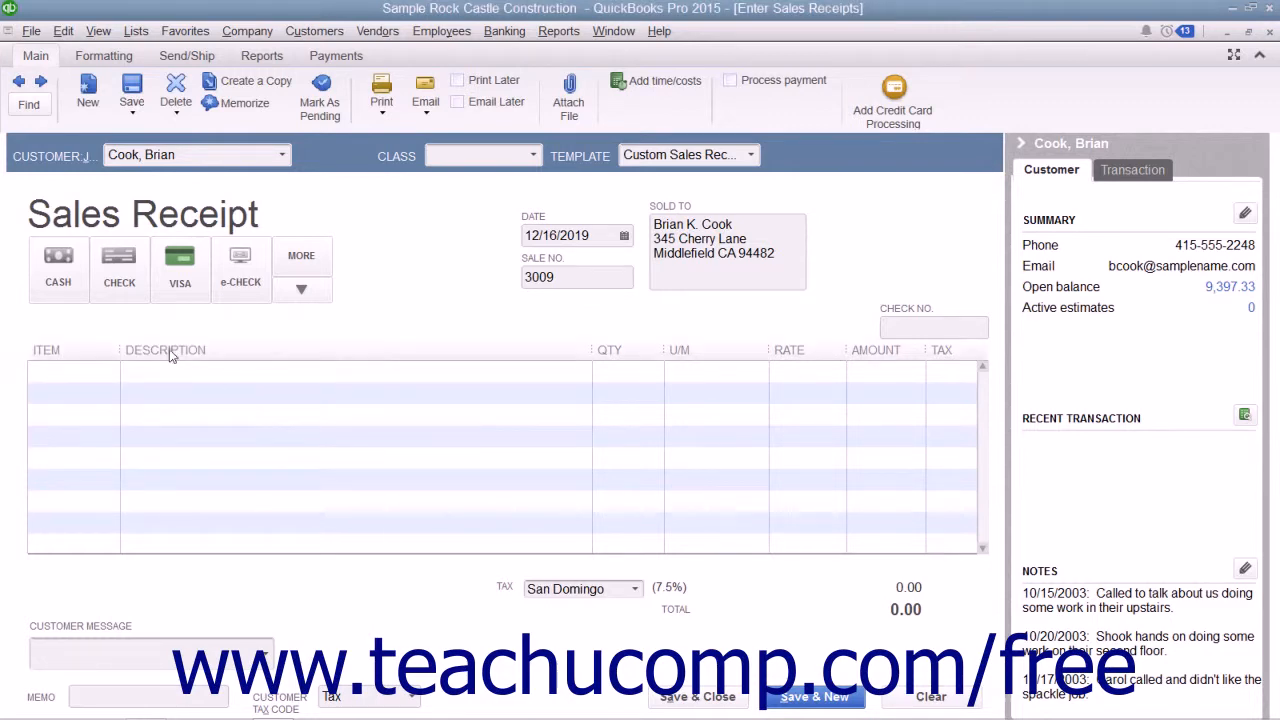
Step: Select Check as the payment method and enter check number 12345
{"action": "left_click", "coordinate": [119, 268]}
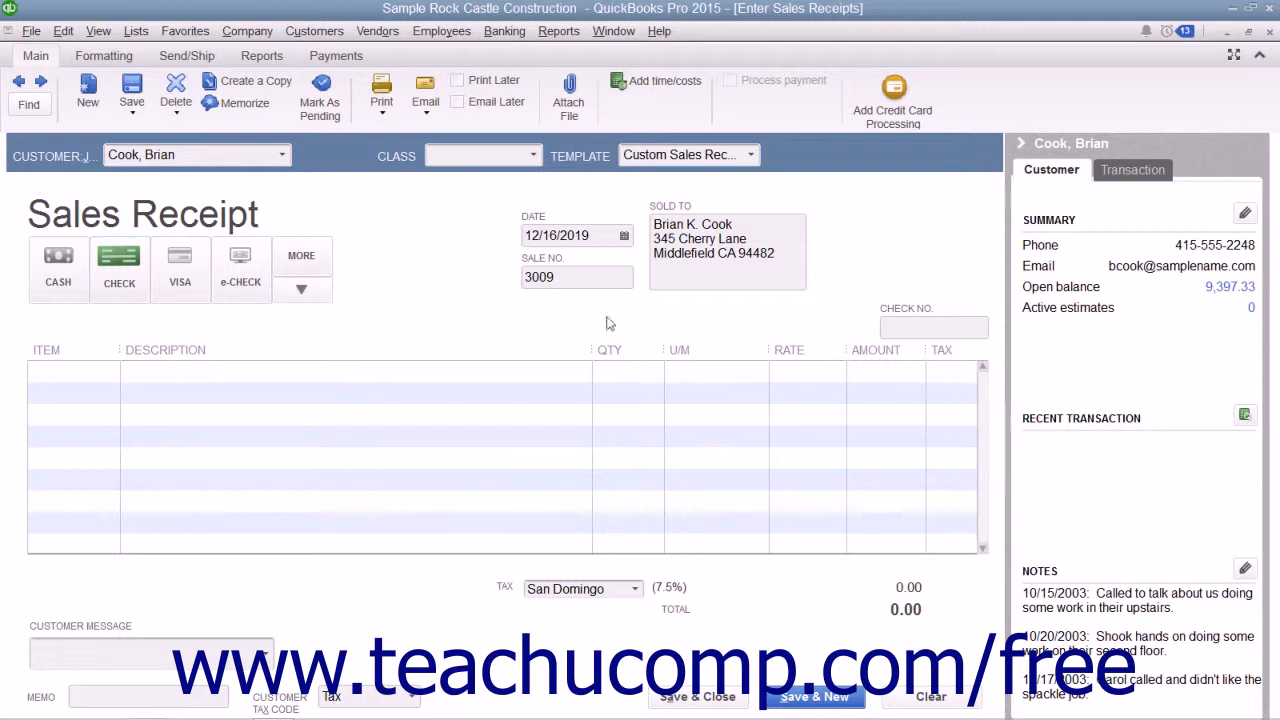
{"action": "left_click", "coordinate": [903, 325]}
{"action": "type", "text": "12345"}
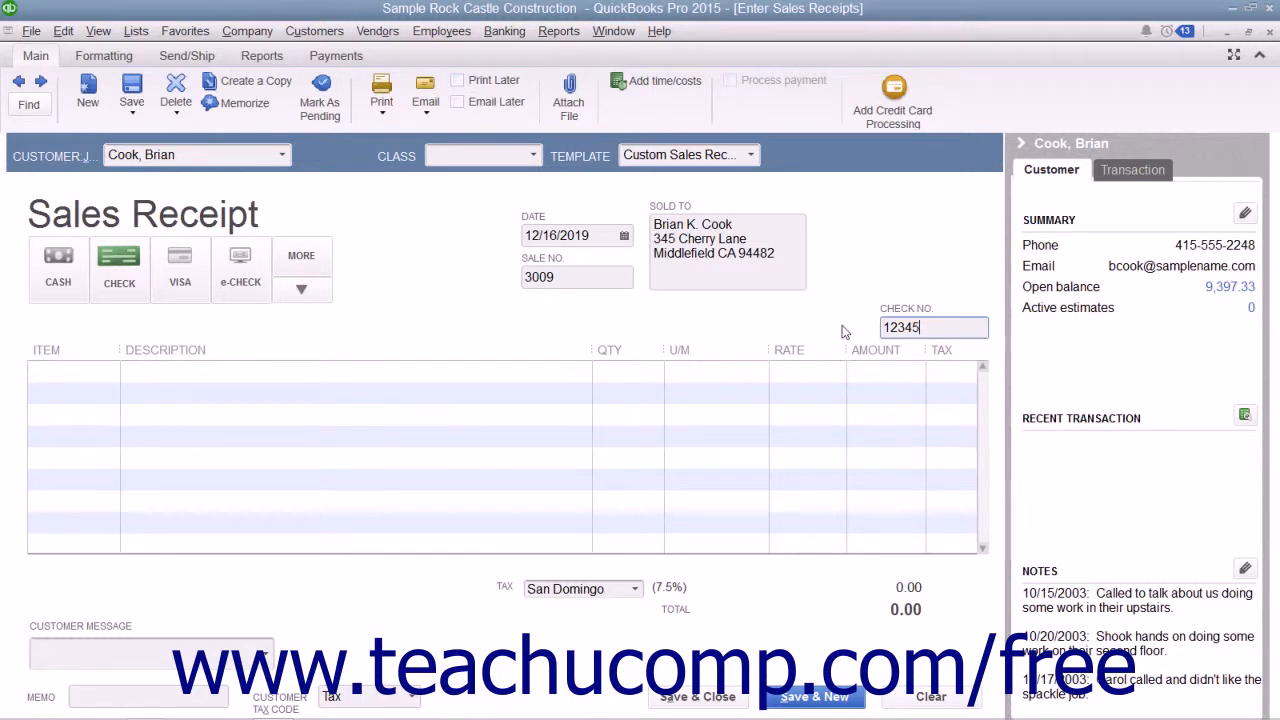
Step: Add a Semi-annual Clean Up Service line item with a quantity of 1
{"action": "left_click", "coordinate": [80, 371]}
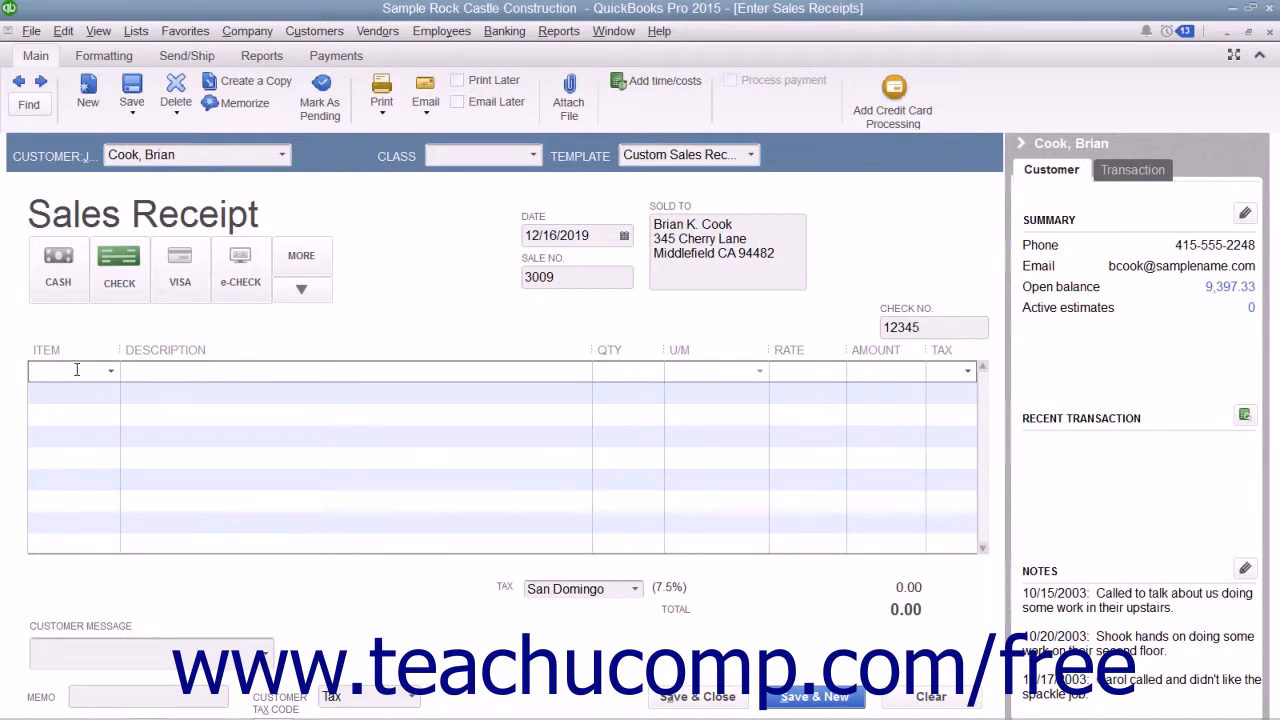
{"action": "type", "text": "S"}
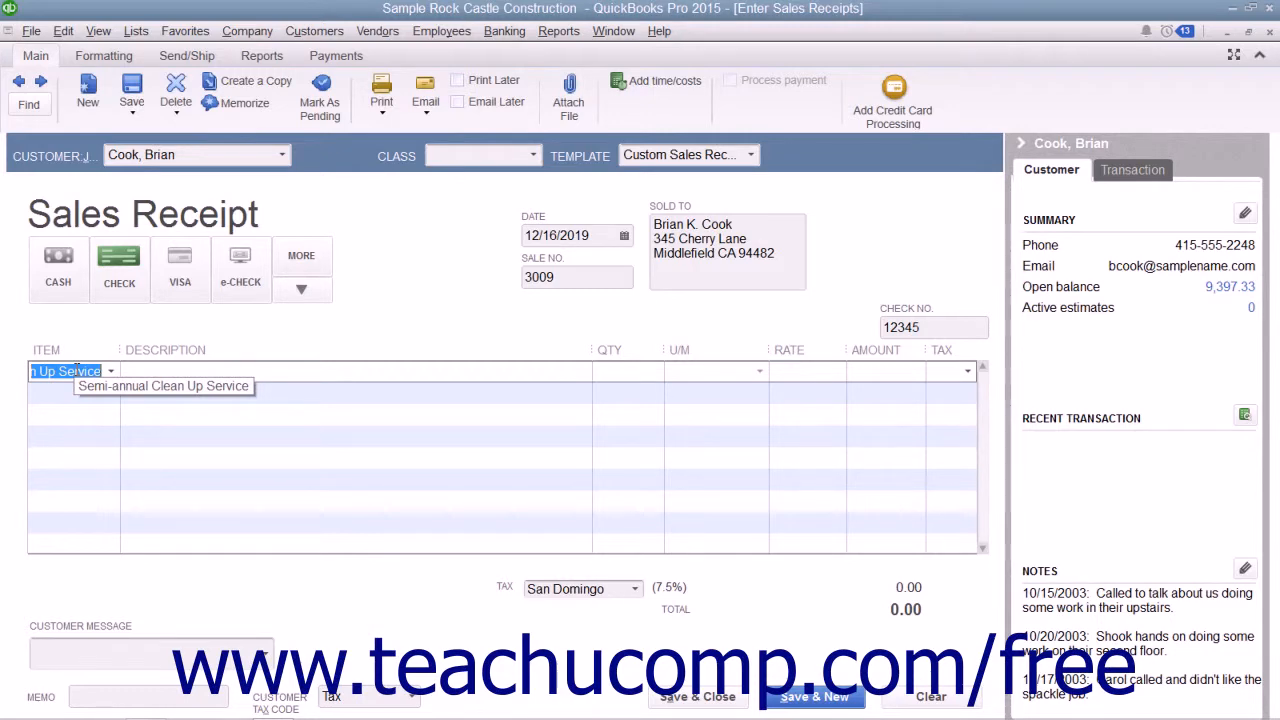
{"action": "left_click", "coordinate": [110, 371]}
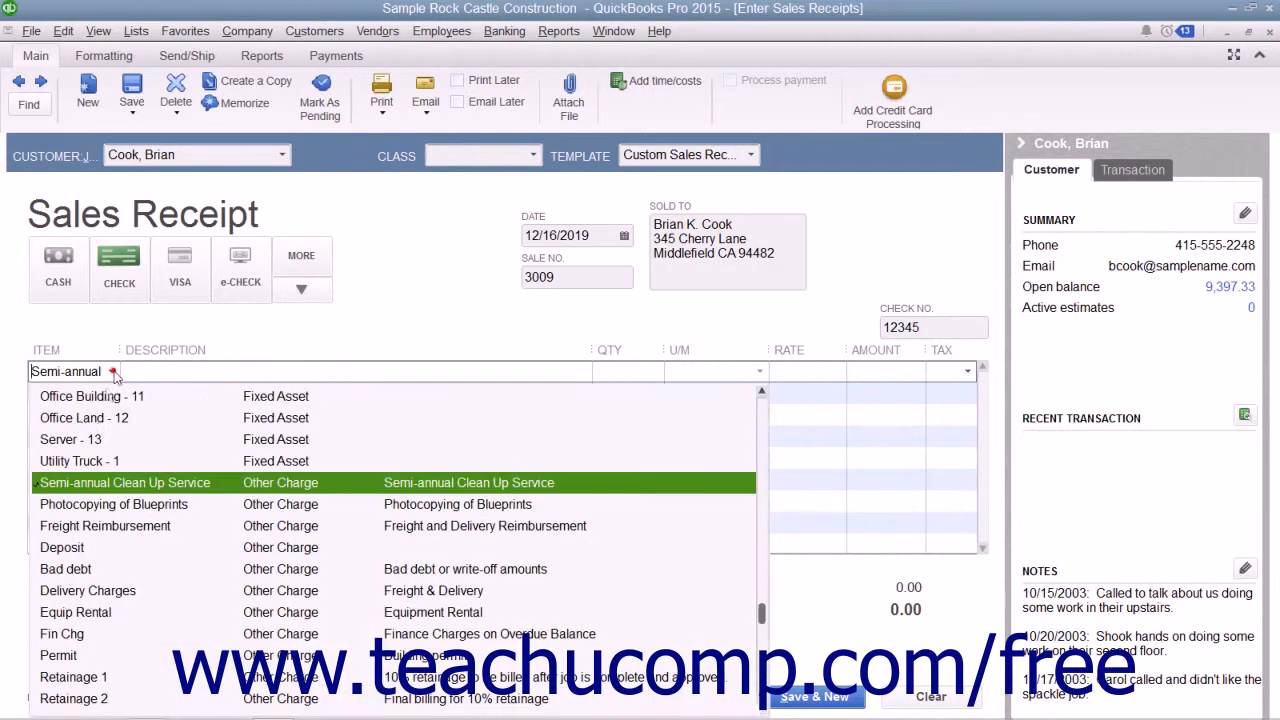
{"action": "left_click", "coordinate": [87, 486]}
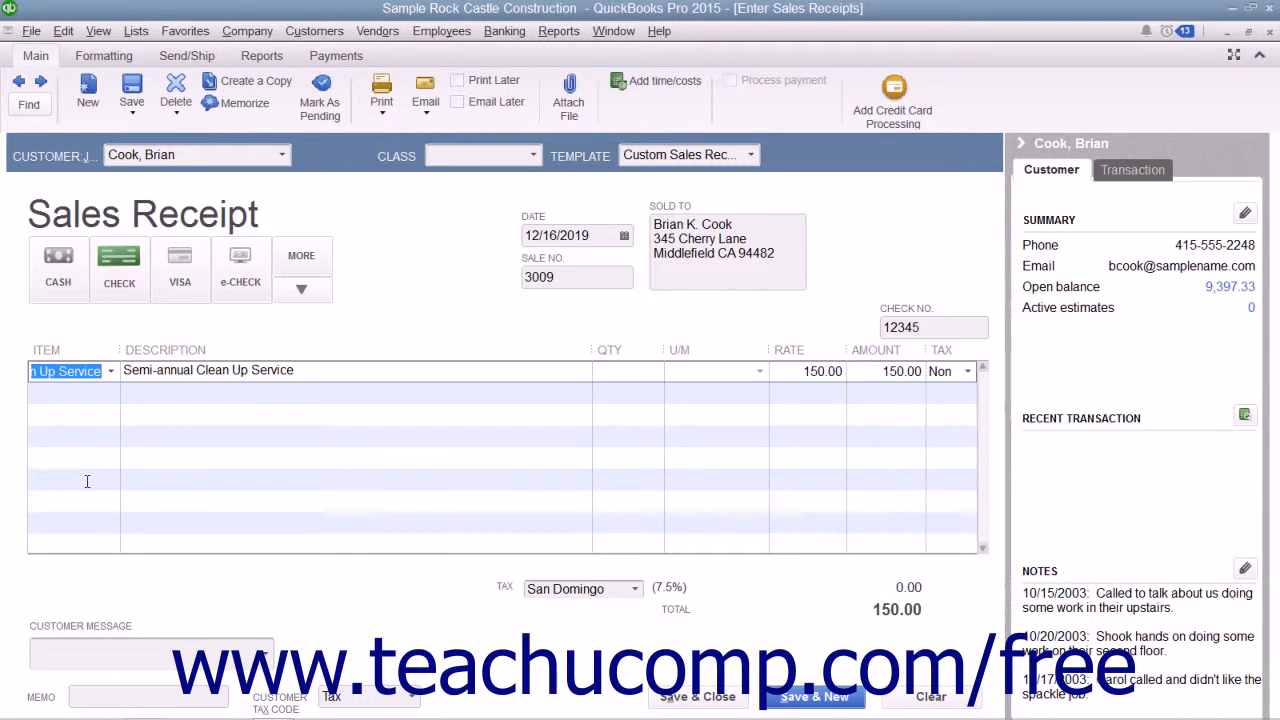
{"action": "key", "text": "Tab"}
{"action": "key", "text": "Tab"}
{"action": "type", "text": "1"}
{"action": "key", "text": "Tab"}
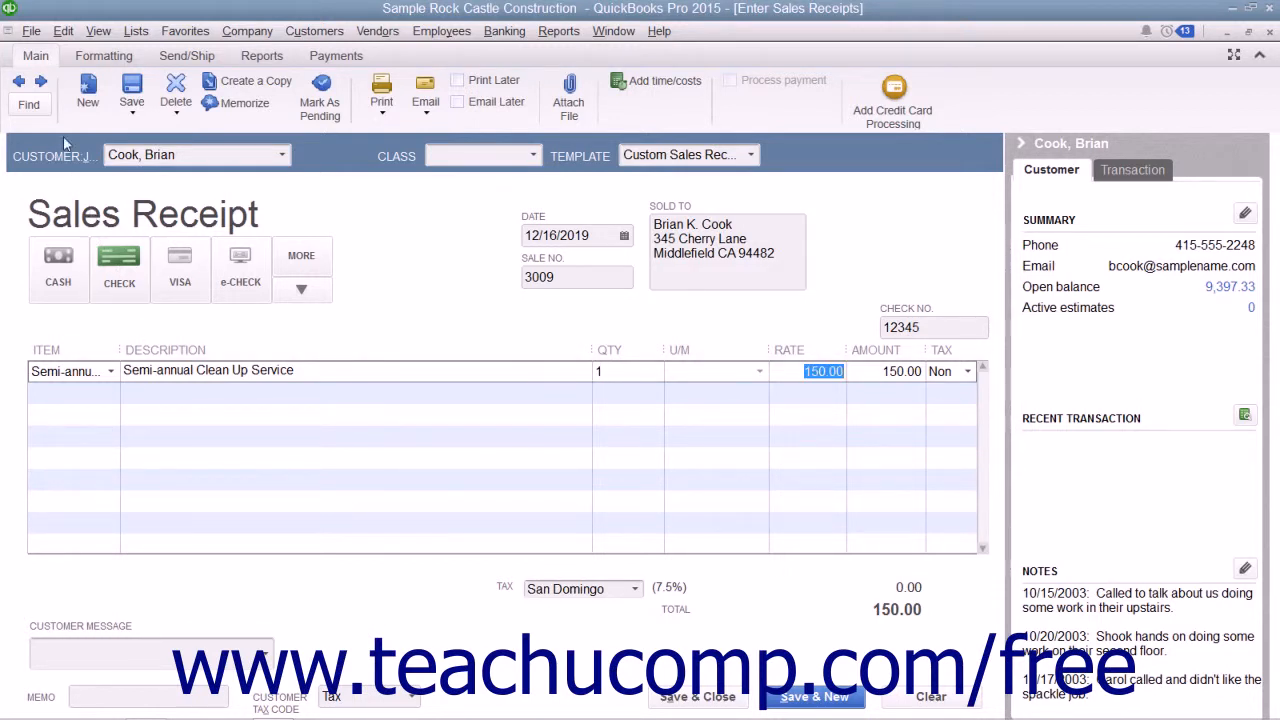
Step: Mark the sales receipt to print later, then save and close it
{"action": "left_click", "coordinate": [458, 81]}
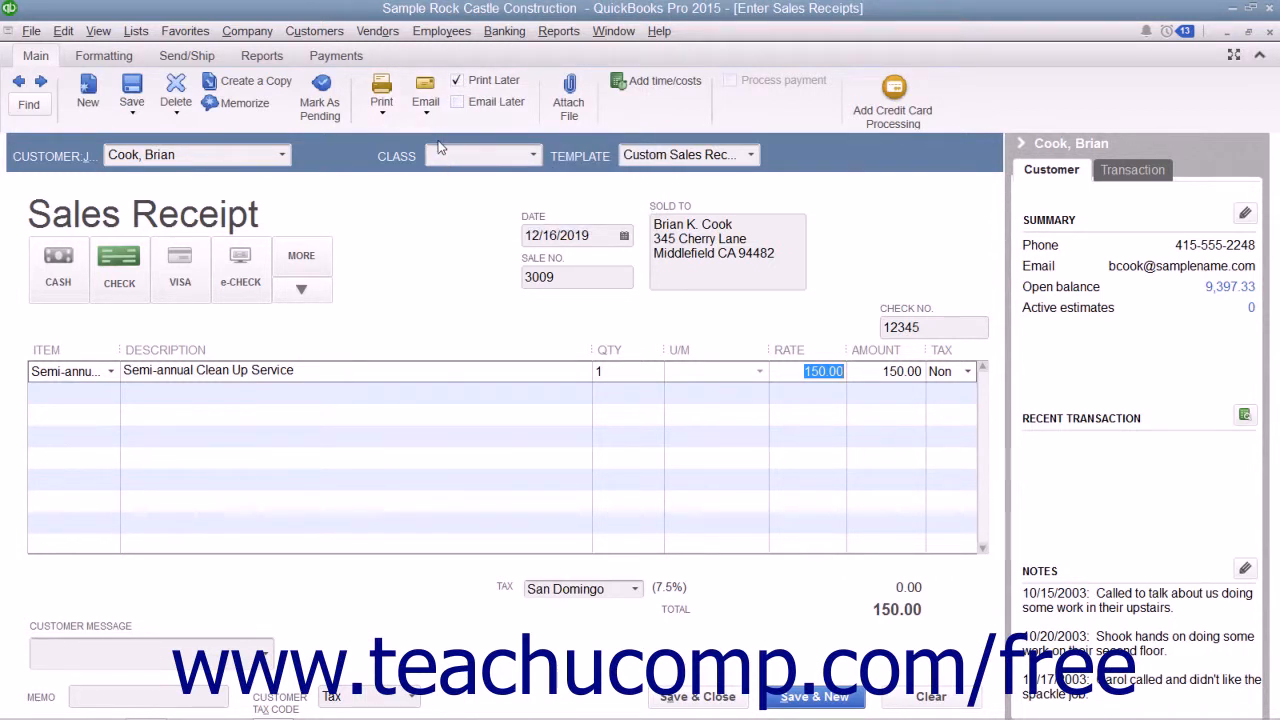
{"action": "left_click", "coordinate": [716, 700]}
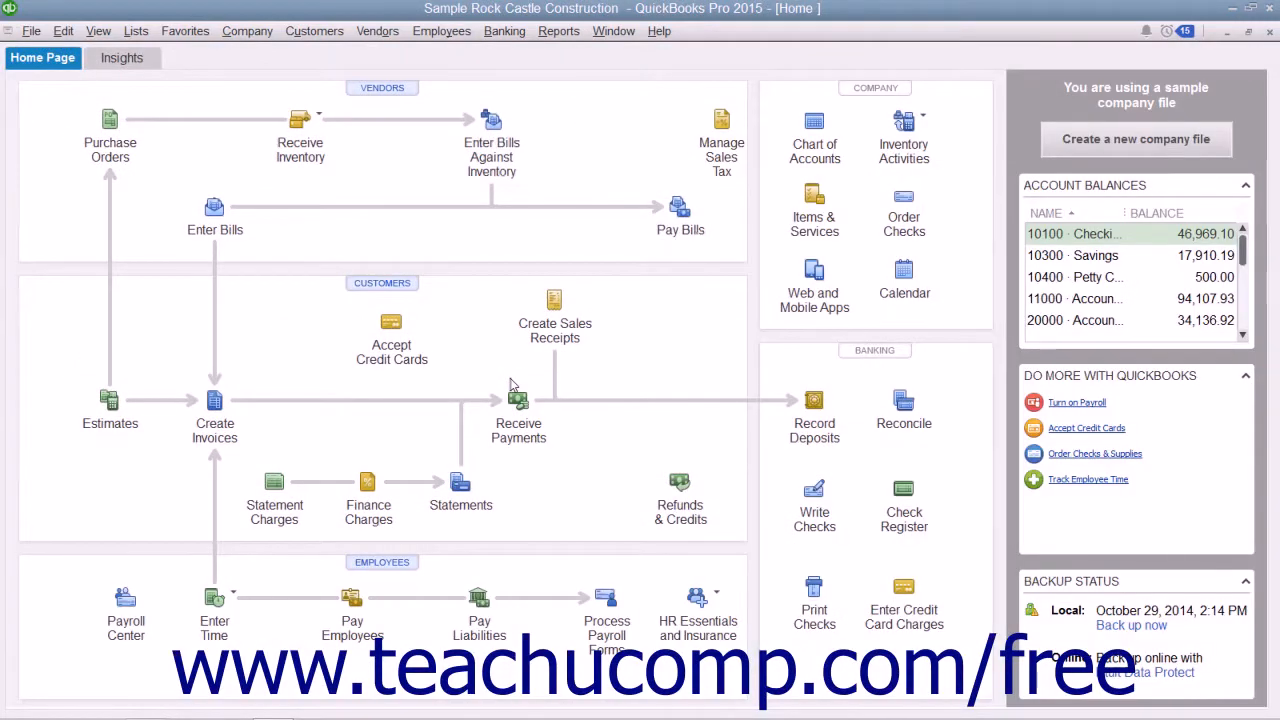